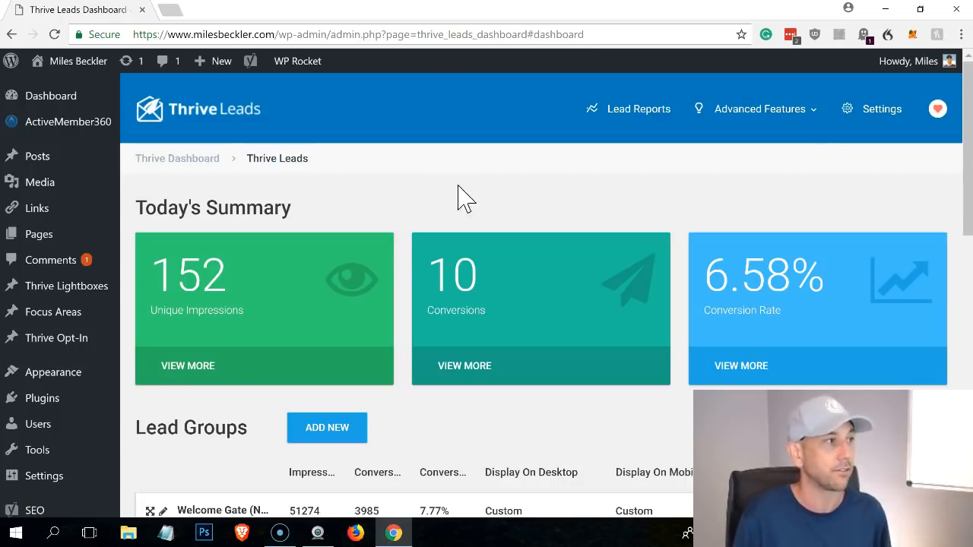
scroll(433, 190, "down", 10)
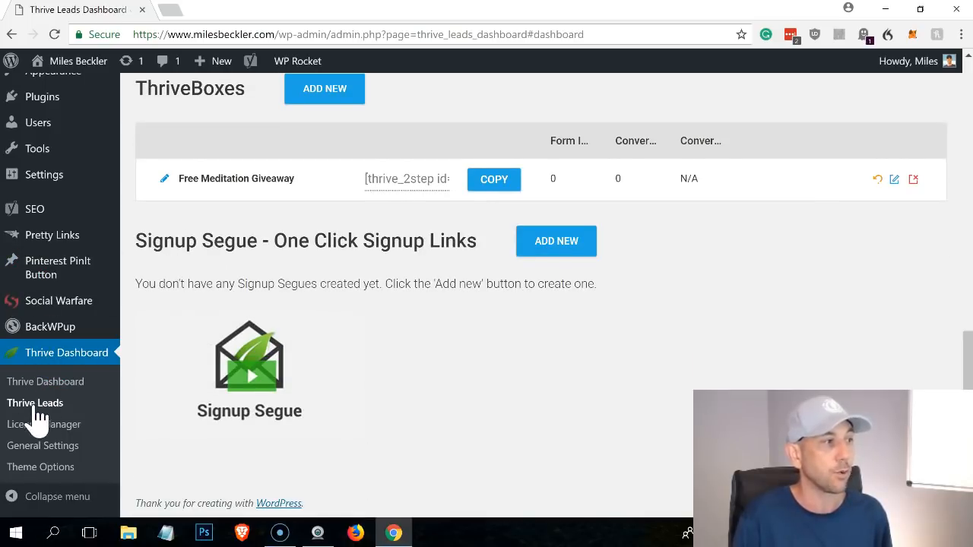
scroll(341, 372, "up", 1)
scroll(340, 373, "up", 5)
scroll(395, 342, "up", 5)
scroll(358, 365, "down", 2)
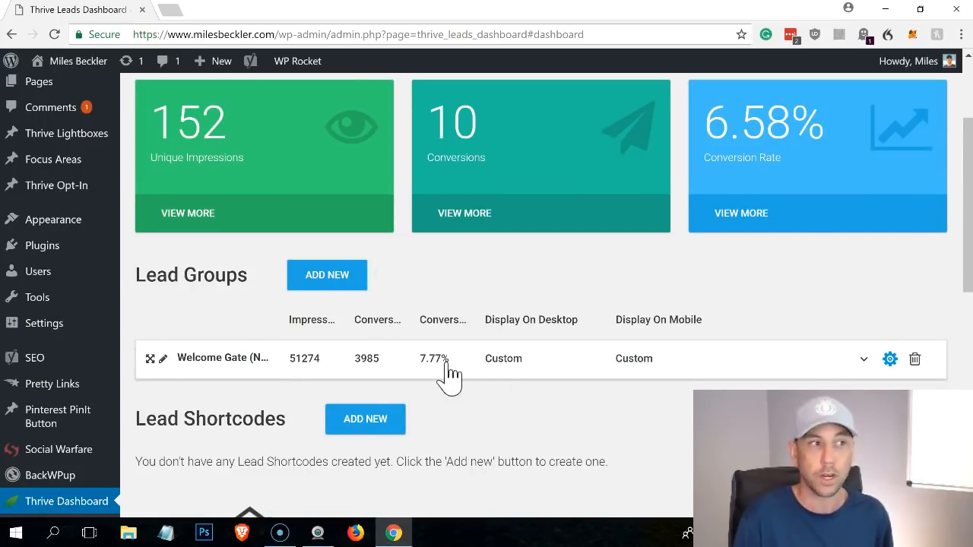
Expand the Welcome Gate lead group and open its Lightbox form type.
left_click(863, 358)
scroll(851, 327, "down", 1)
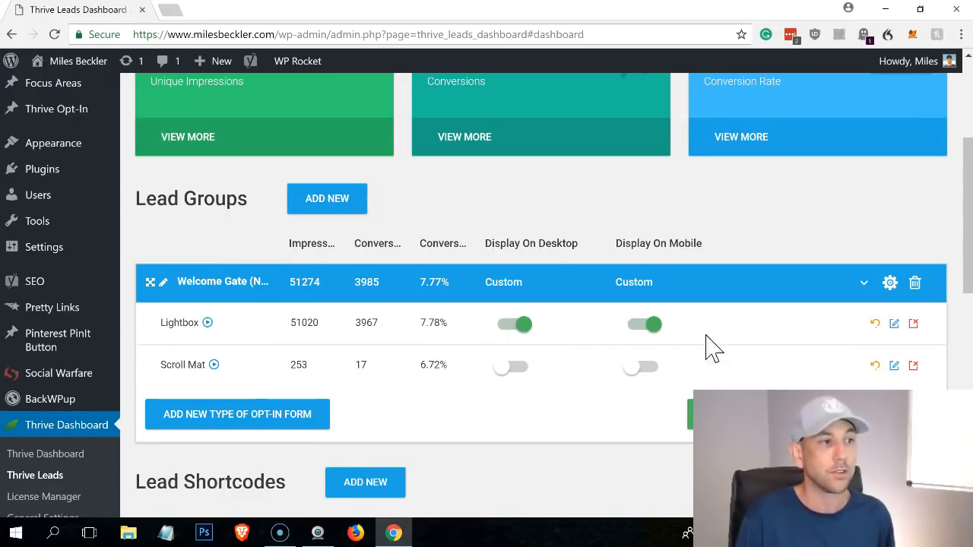
left_click(894, 324)
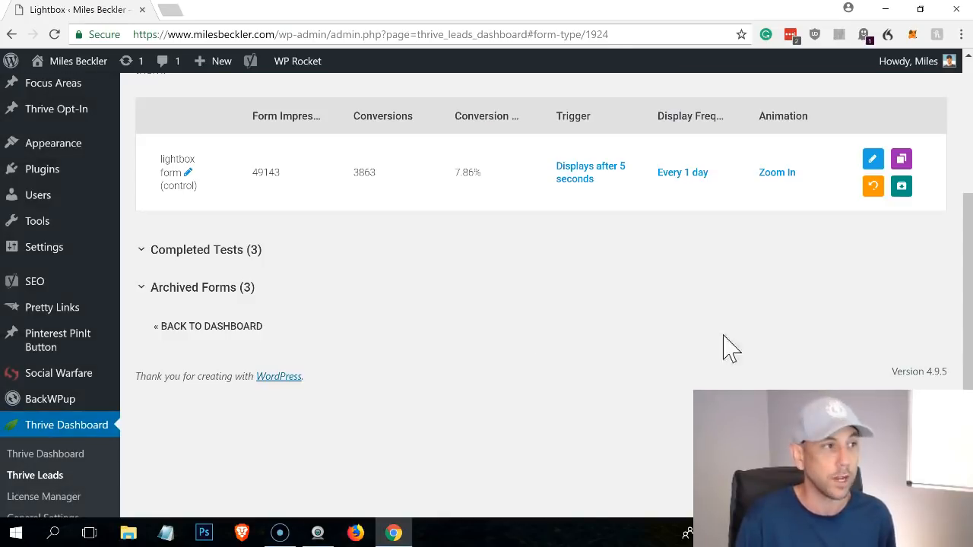
scroll(791, 334, "up", 1)
scroll(791, 335, "up", 1)
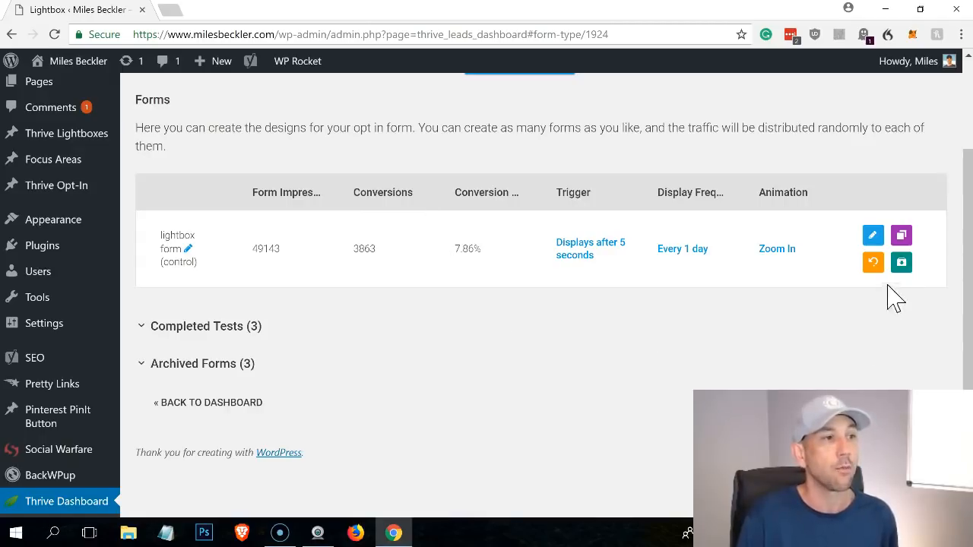
Clone the lightbox form and open 'Copy of lightbox' in the visual editor.
left_click(901, 237)
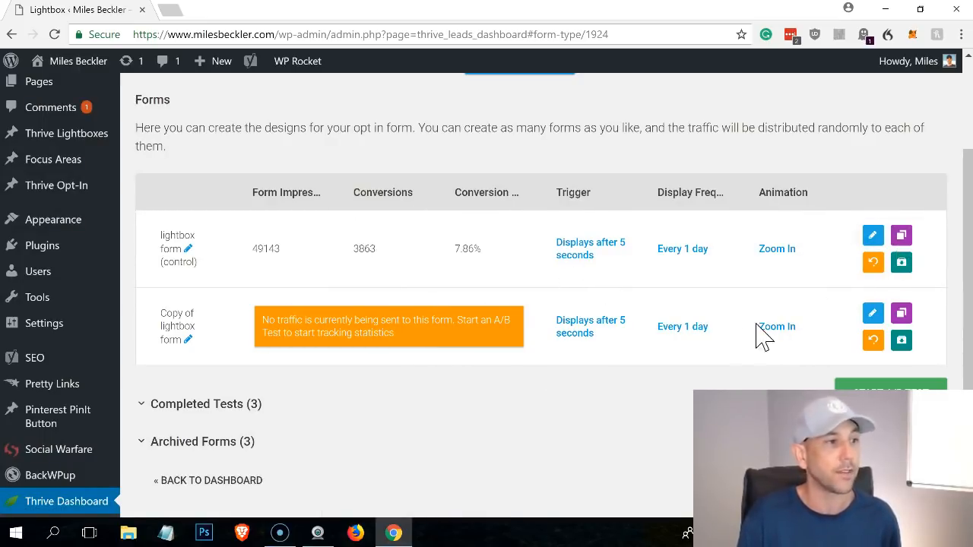
left_click(872, 313)
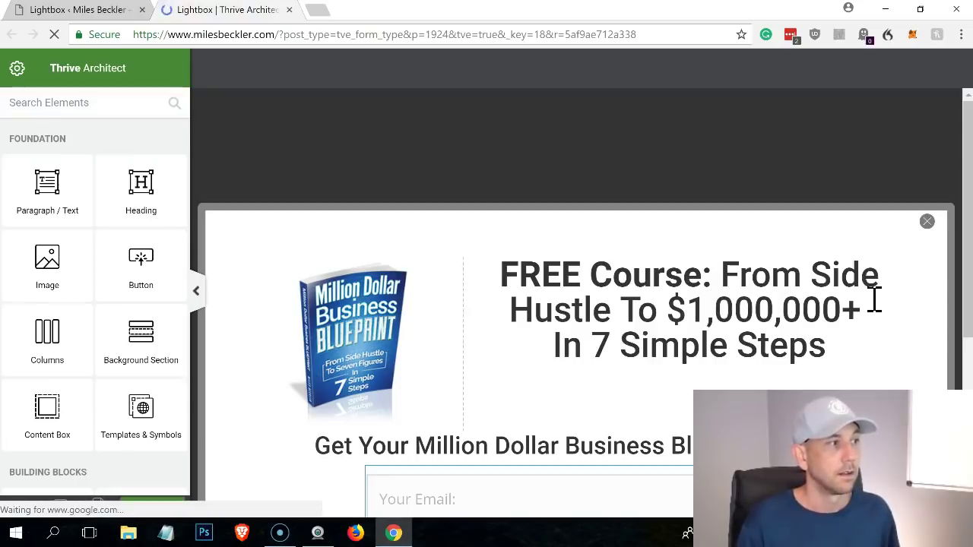
Select the 'FREE Course' headline and enter its text for editing.
left_click(874, 300)
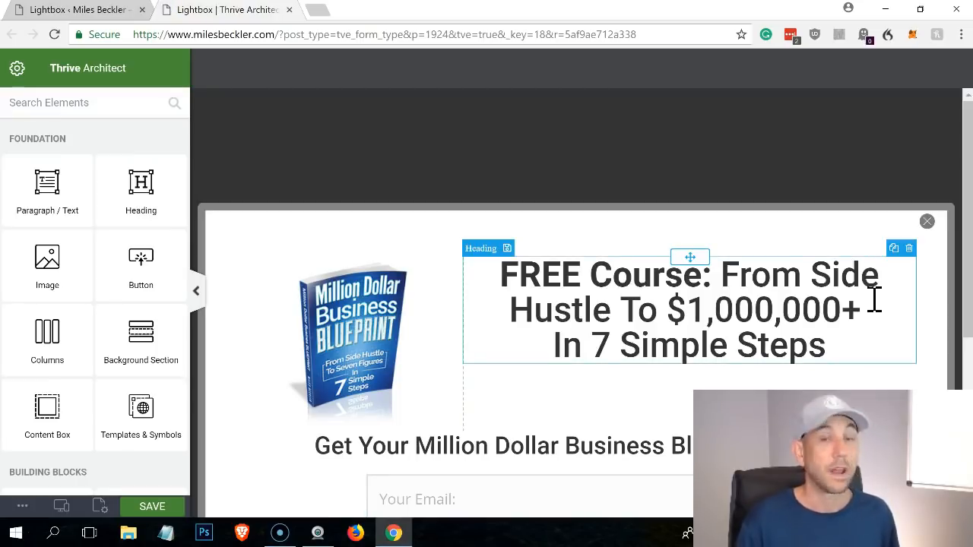
scroll(667, 171, "down", 1)
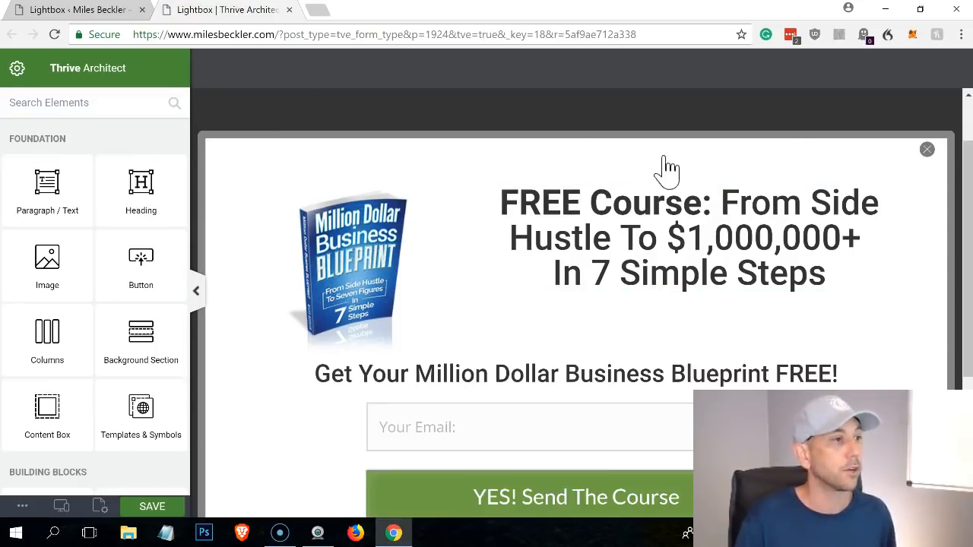
scroll(645, 323, "down", 1)
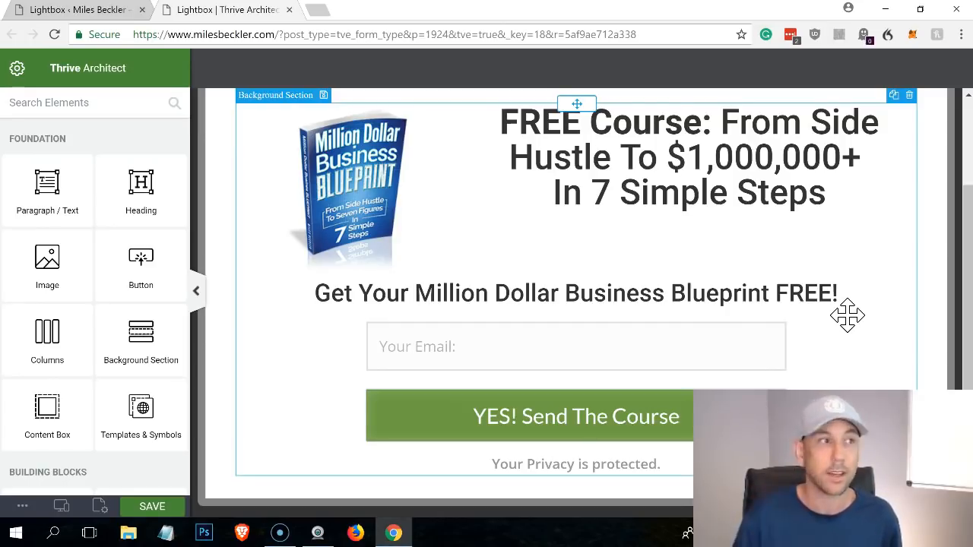
left_click(658, 156)
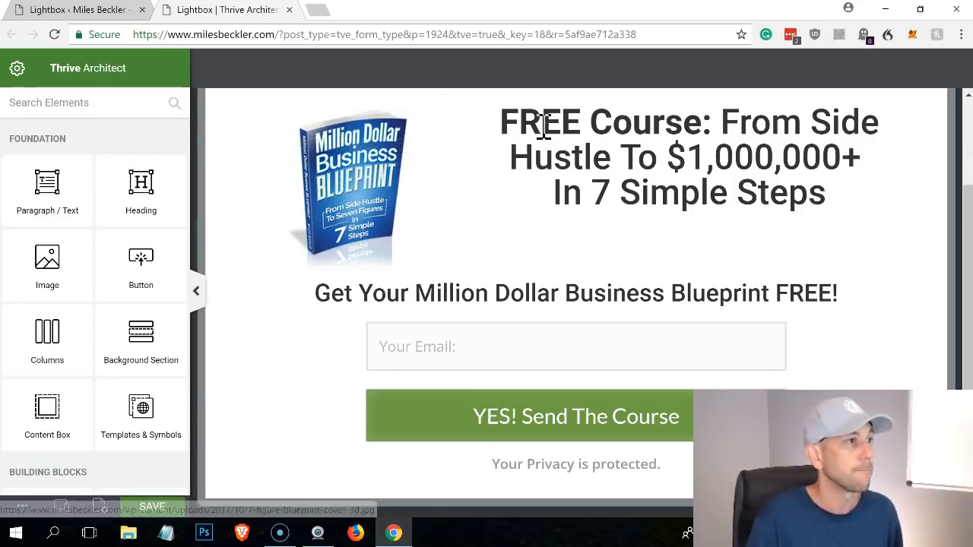
Replace the headline with 'Get The 7 Step System That Grew My Side Hustle To $1,000,000+'.
mouse_move(689, 157)
left_click(501, 124)
left_click_drag(502, 198, 722, 228)
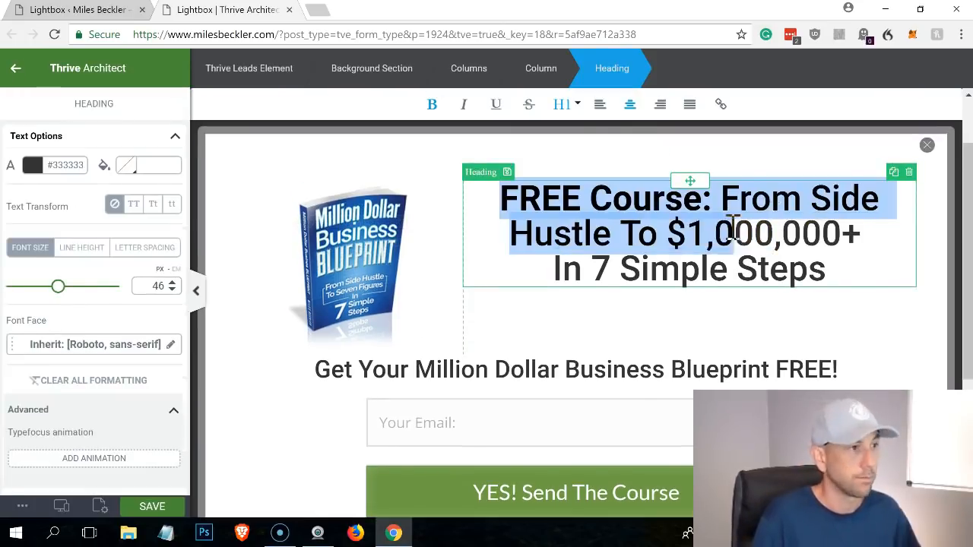
type("Get the 7 Step System That Grew")
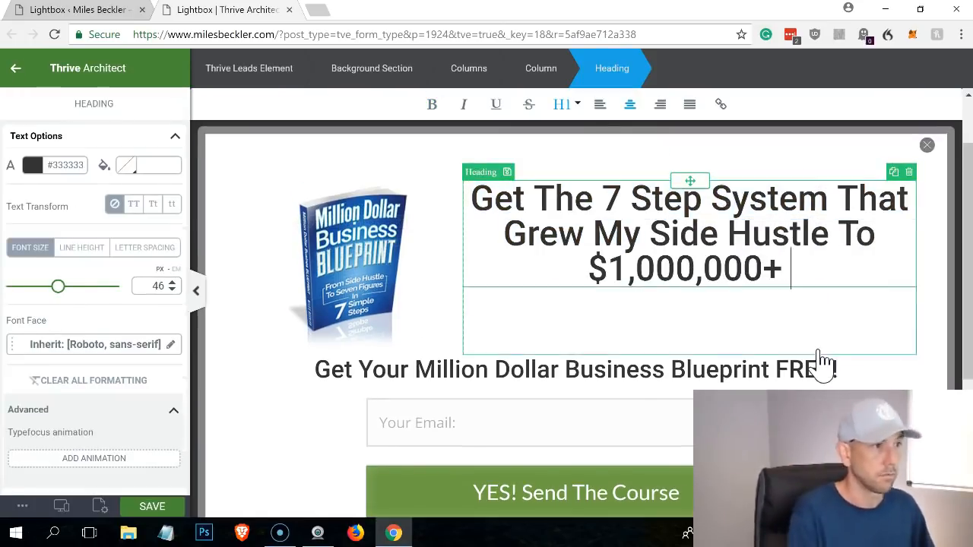
key("Delete")
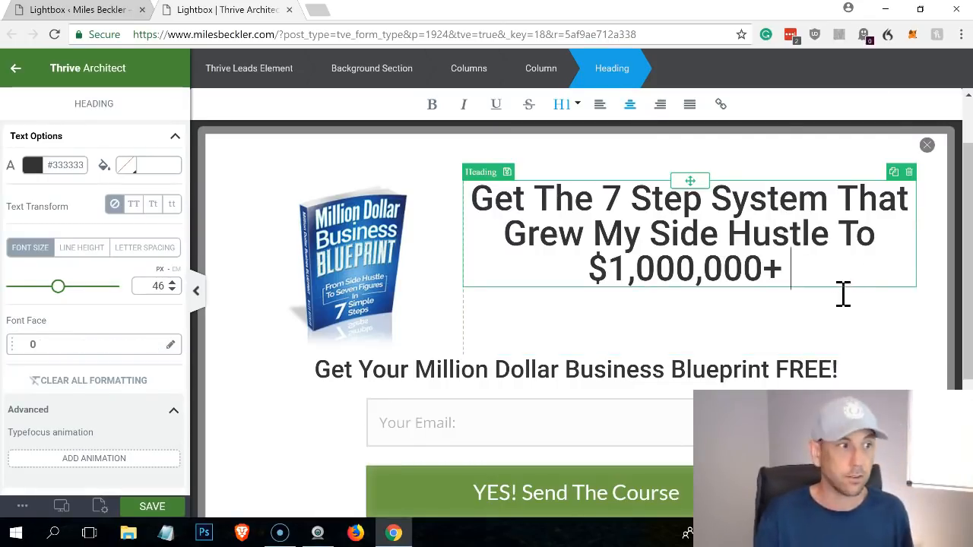
Give the headline's column a 50 px top margin in Layout & Position.
left_click(813, 327)
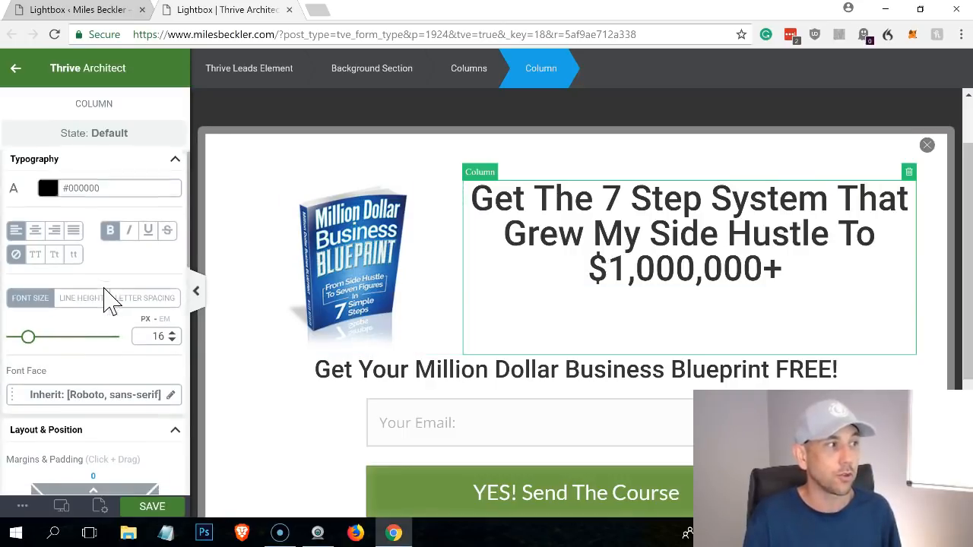
scroll(110, 300, "down", 2)
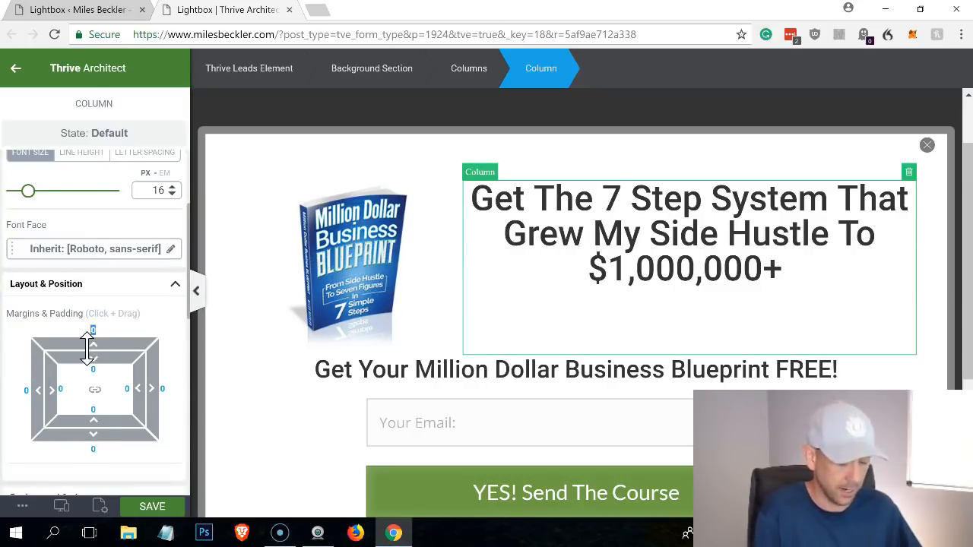
type("20")
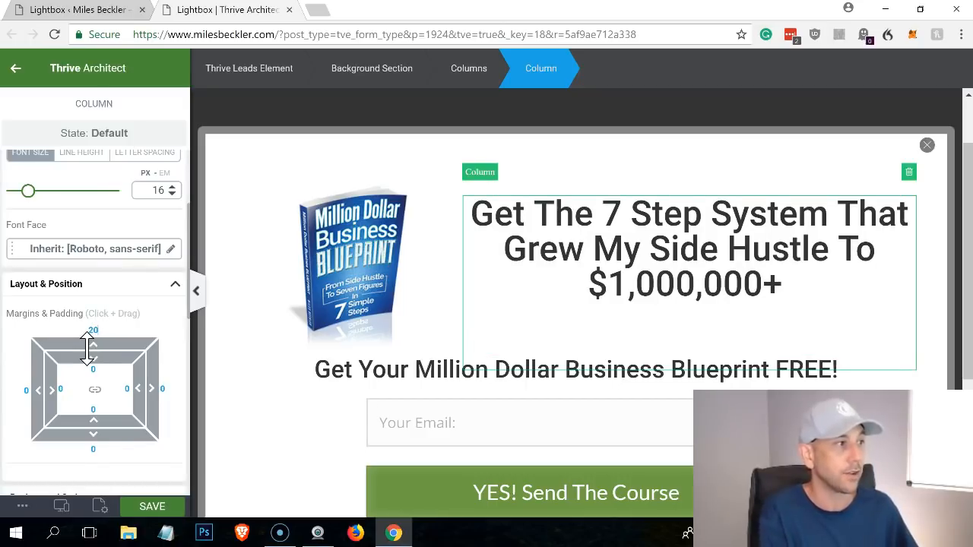
key("BackSpace")
key("BackSpace")
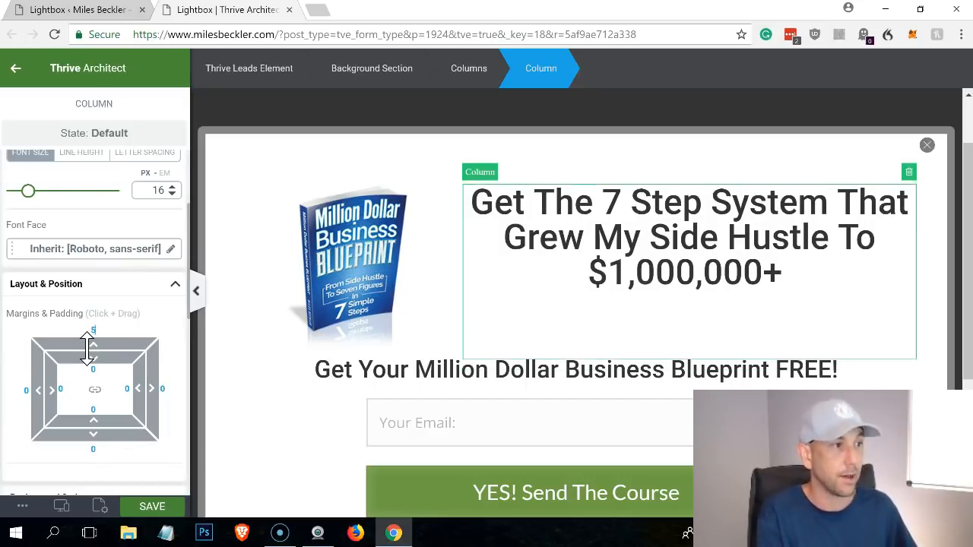
type("50")
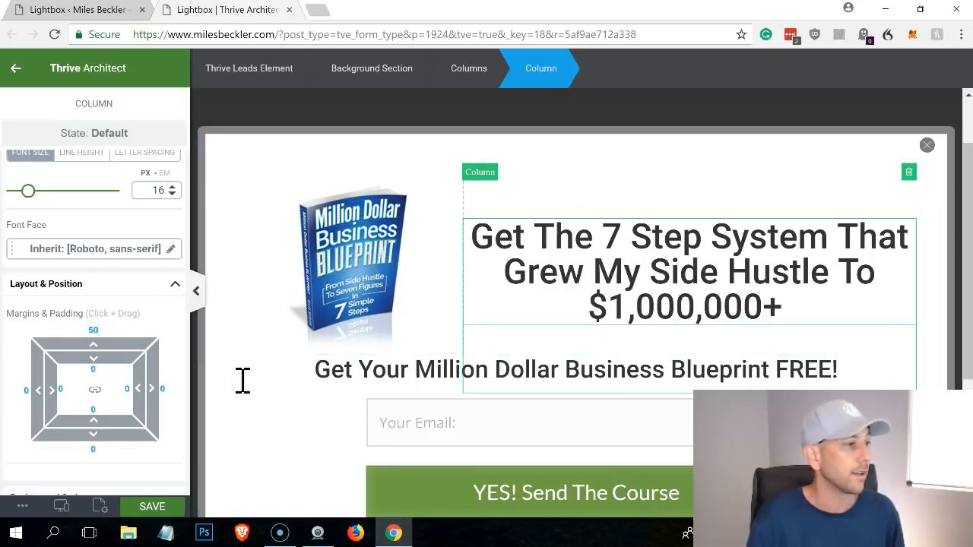
left_click(62, 506)
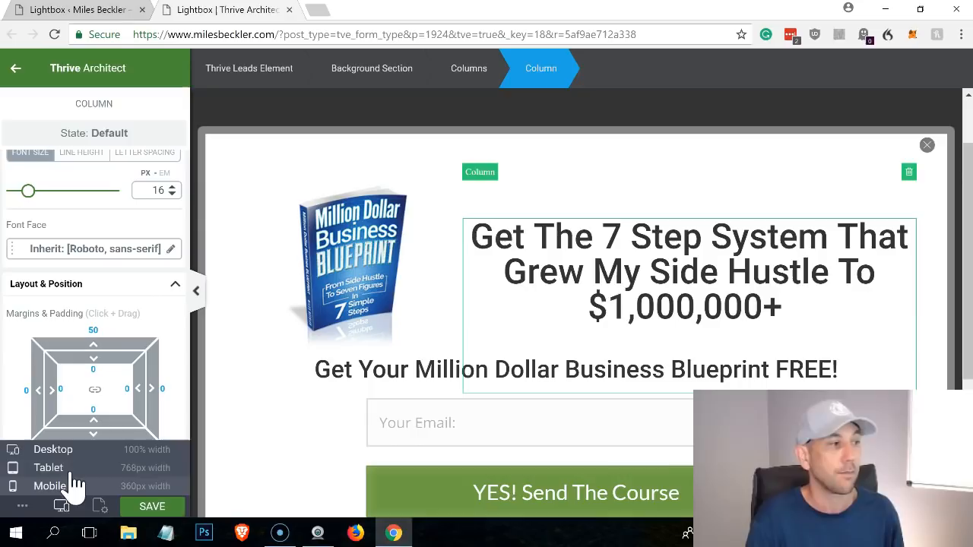
left_click(50, 487)
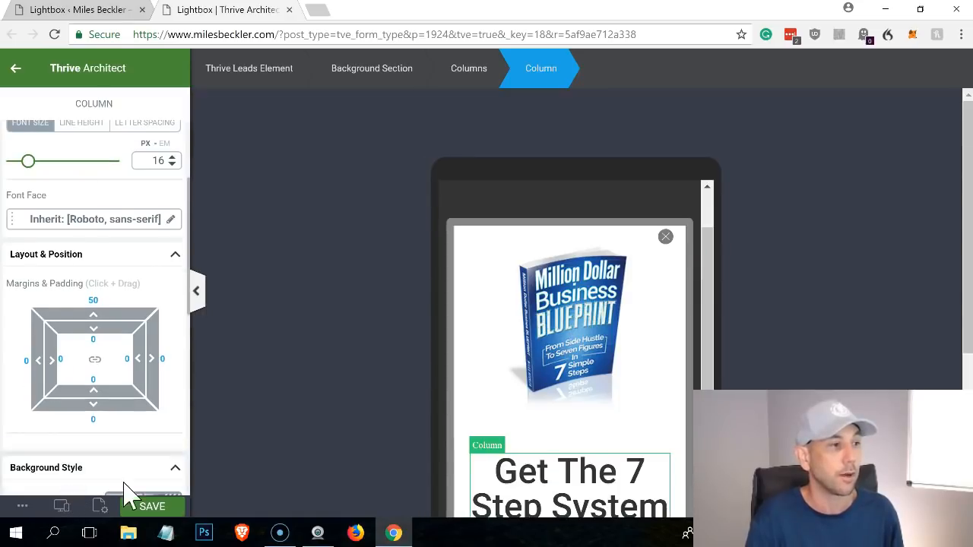
scroll(453, 410, "down", 2)
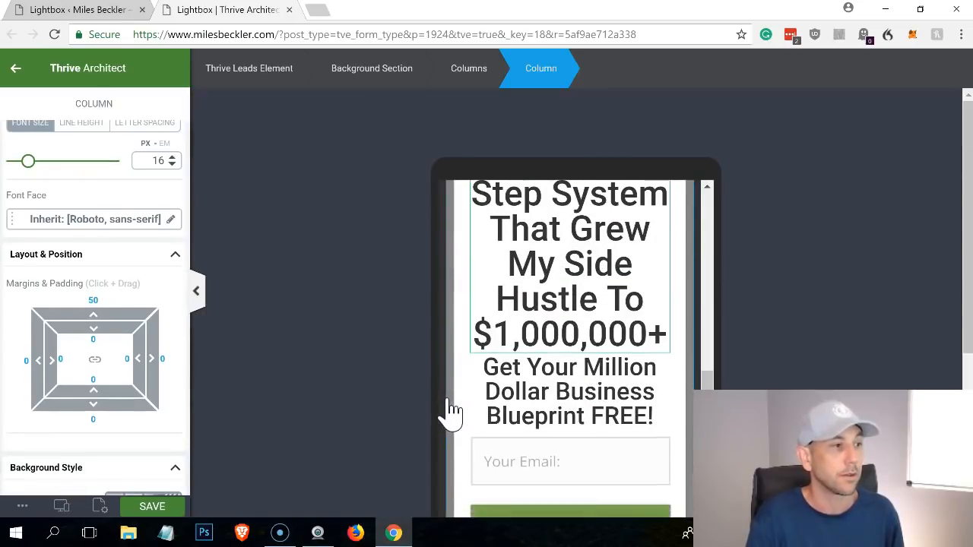
scroll(452, 410, "down", 2)
scroll(452, 411, "down", 2)
scroll(448, 411, "up", 4)
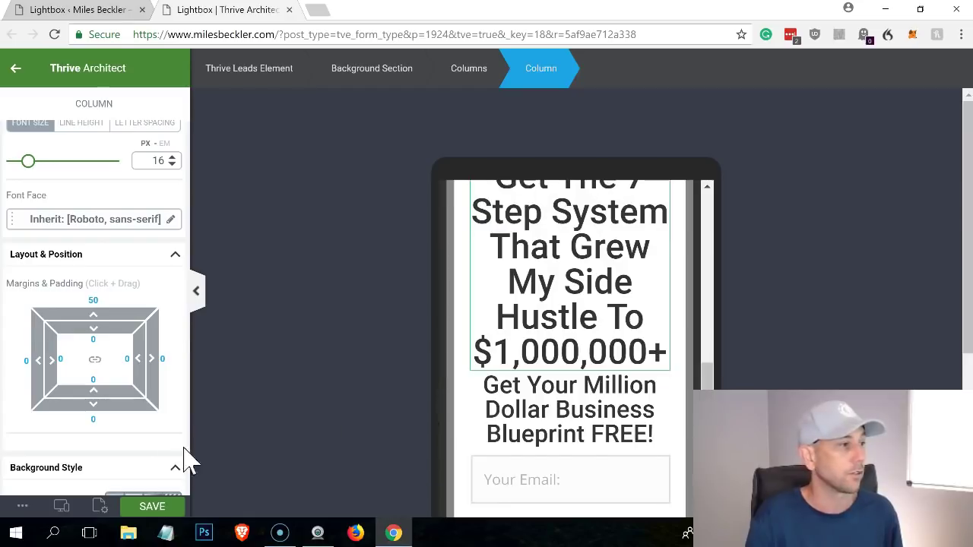
left_click(60, 506)
left_click(54, 449)
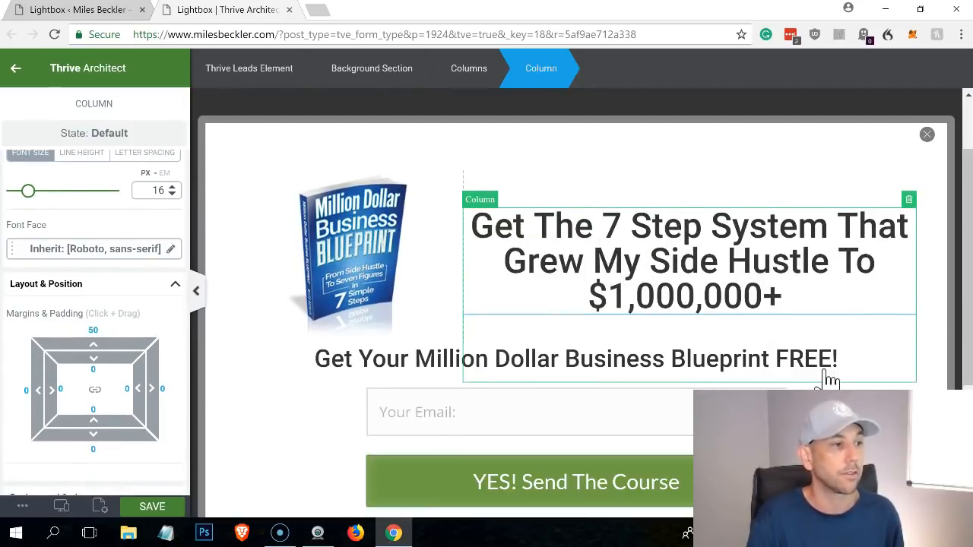
left_click(576, 175)
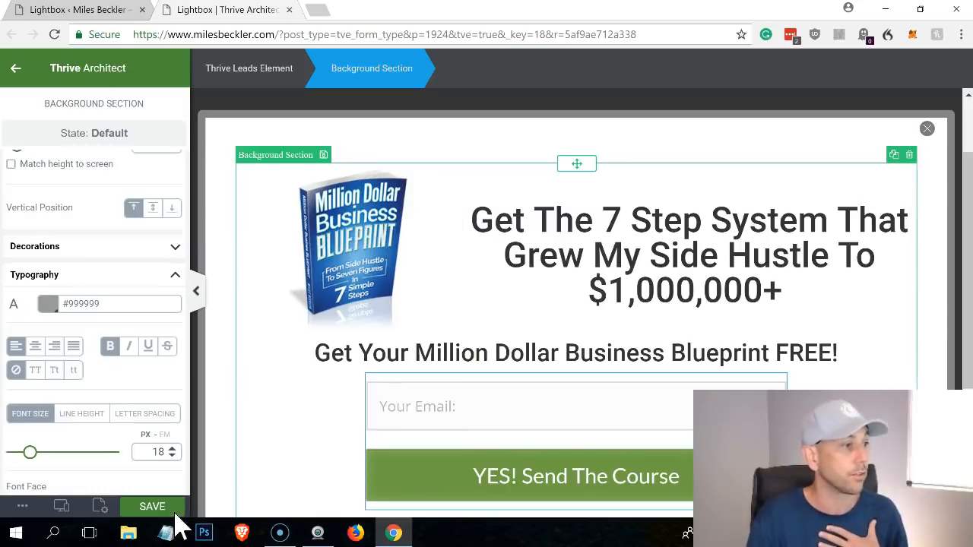
Save the edited copy form in Thrive Architect.
left_click(152, 506)
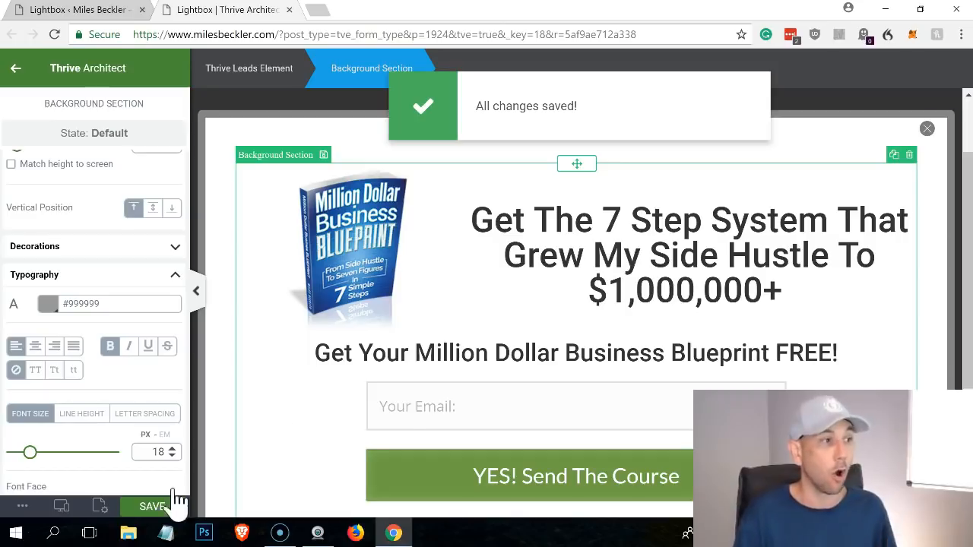
left_click(558, 486)
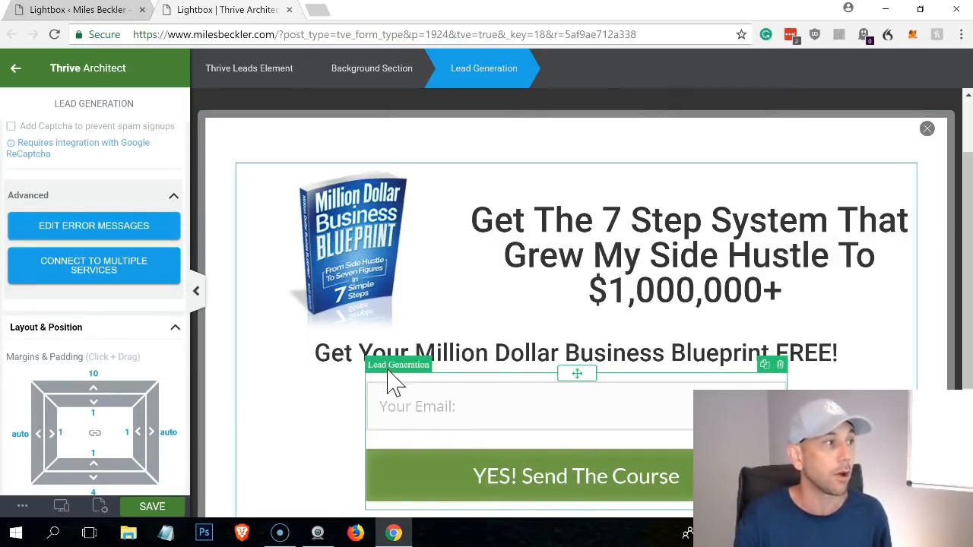
scroll(397, 391, "up", 1)
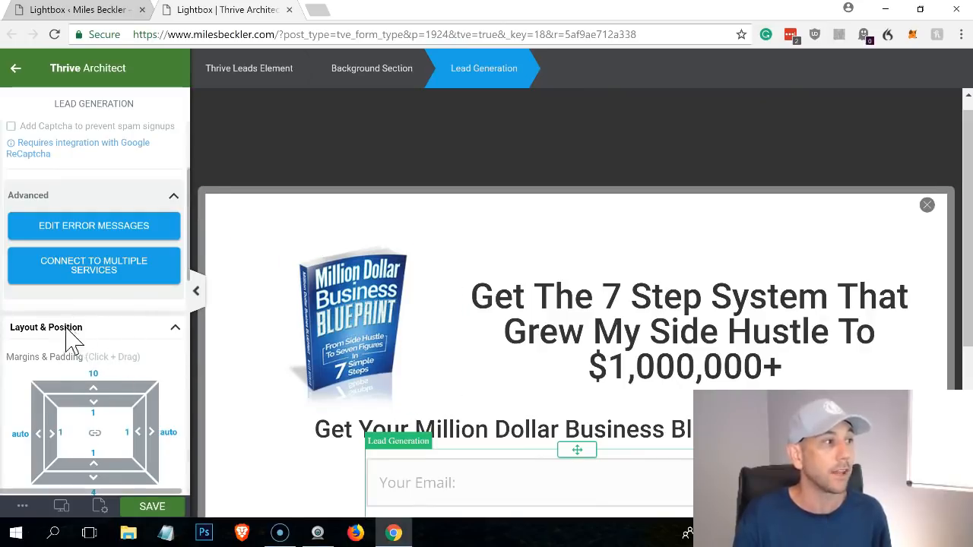
scroll(114, 228, "up", 3)
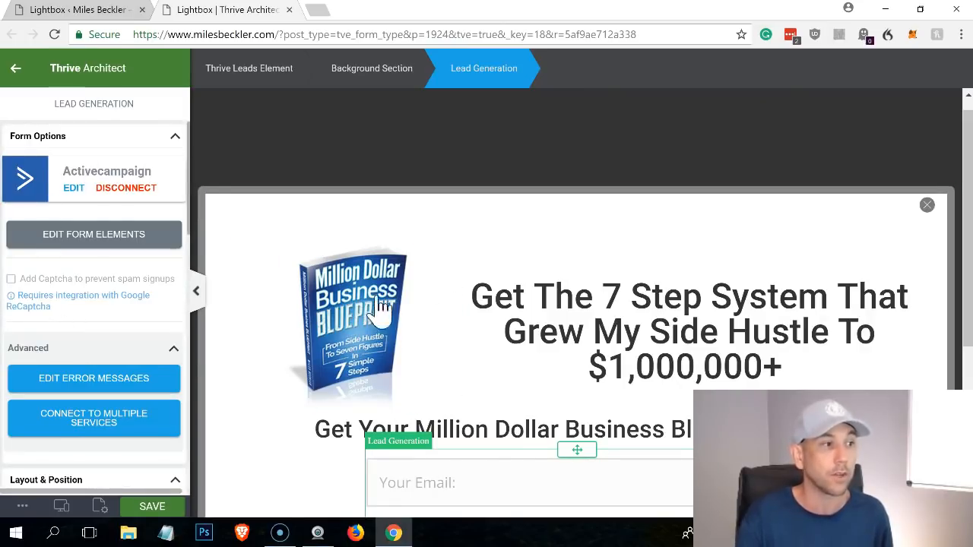
scroll(456, 319, "down", 2)
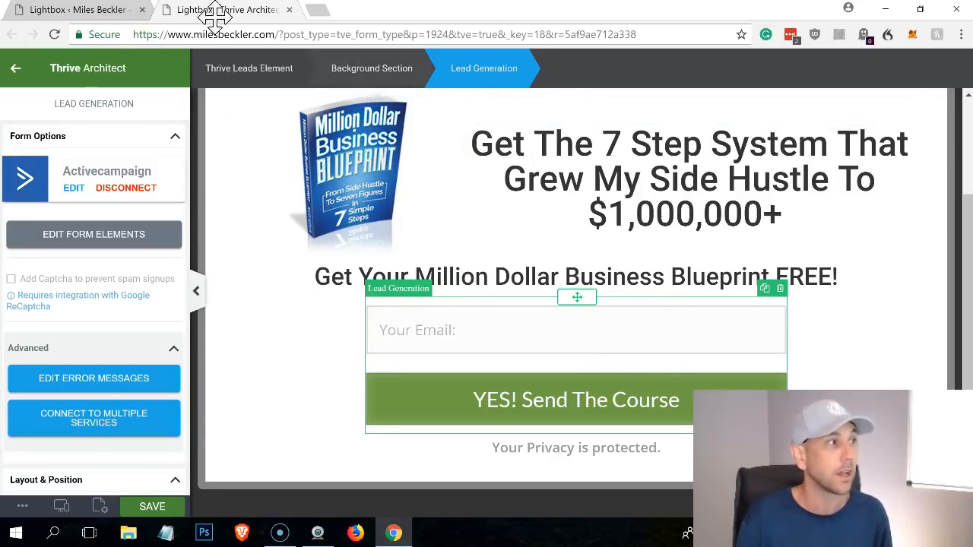
Return to the Thrive Leads forms page and reload it to show the copy.
left_click(72, 10)
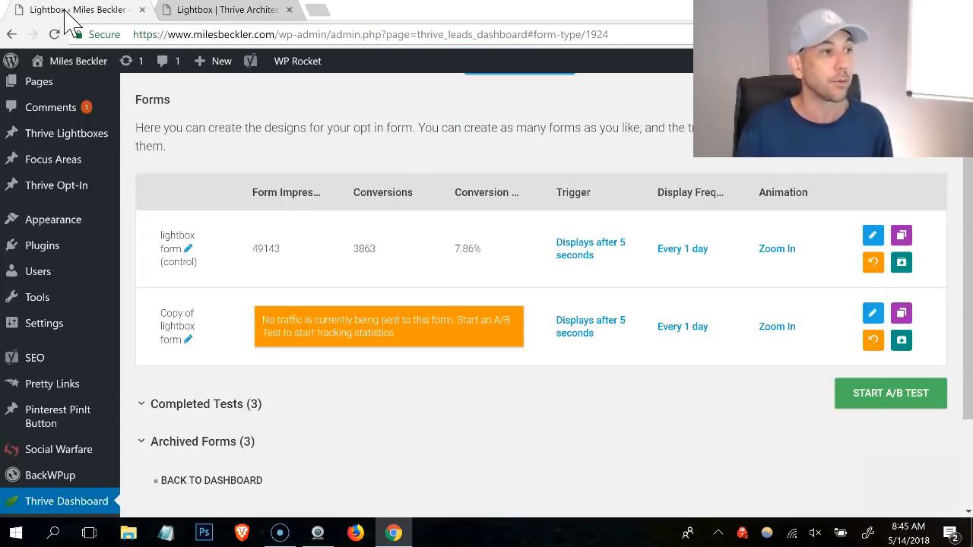
left_click(199, 34)
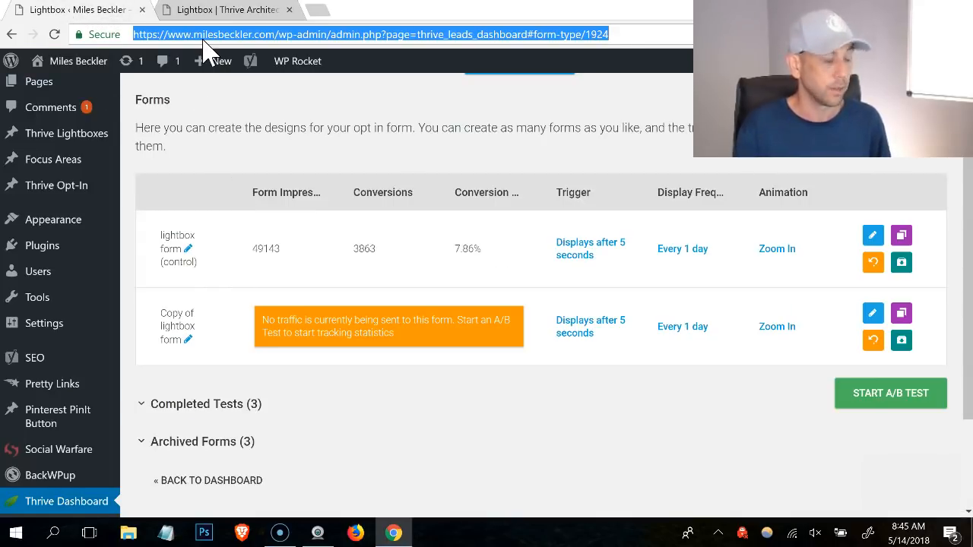
key("Return")
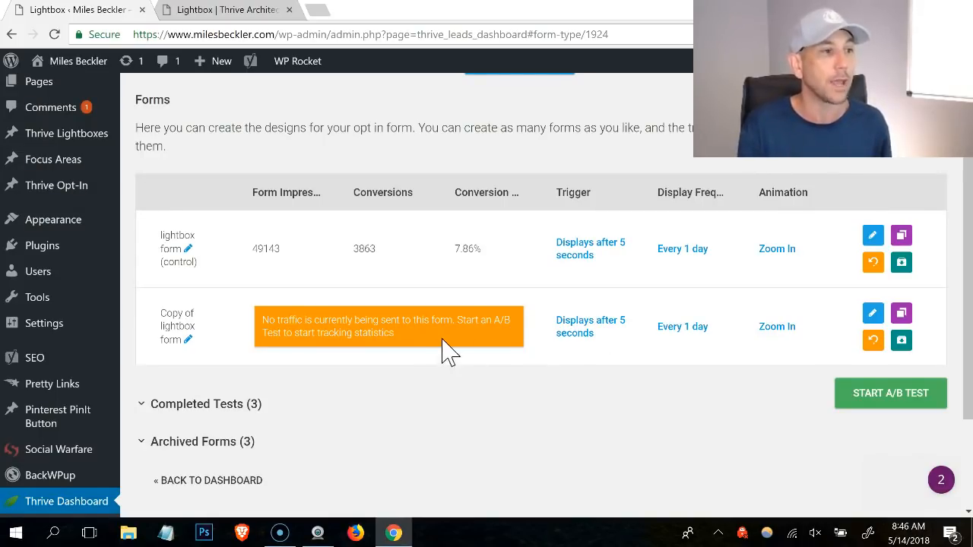
Start an A/B test 'Test May 14th 2018' noted 'New headline test' and reveal automatic winner settings.
left_click(891, 393)
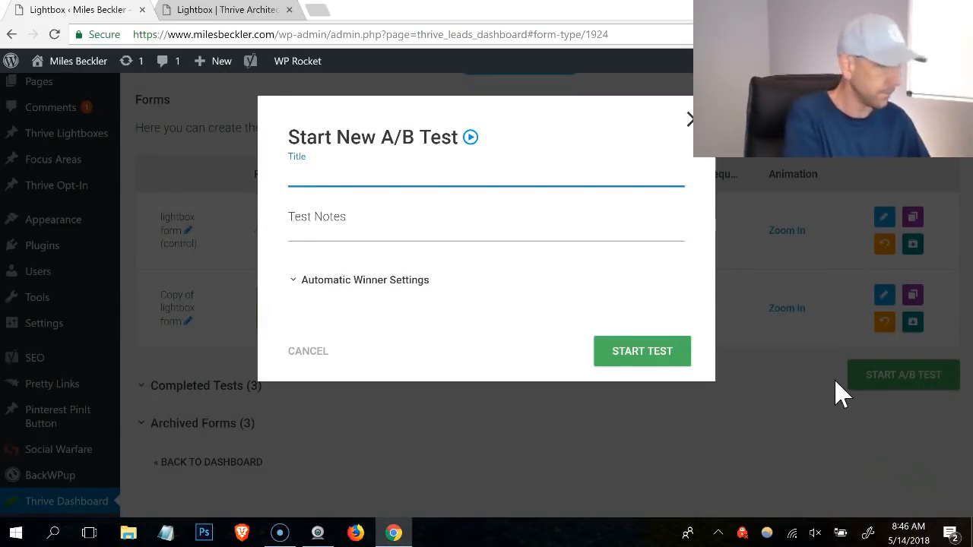
type("Test May 14th 2018")
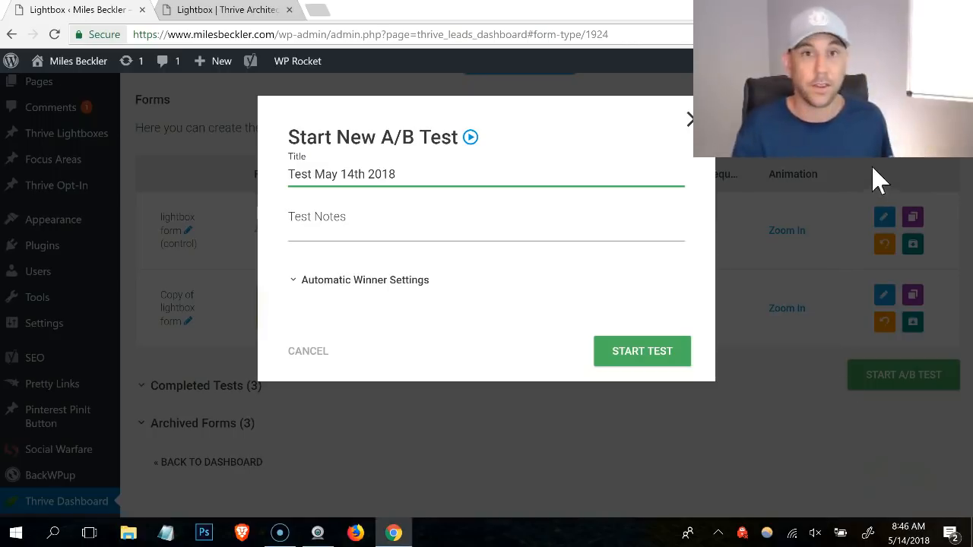
left_click(593, 232)
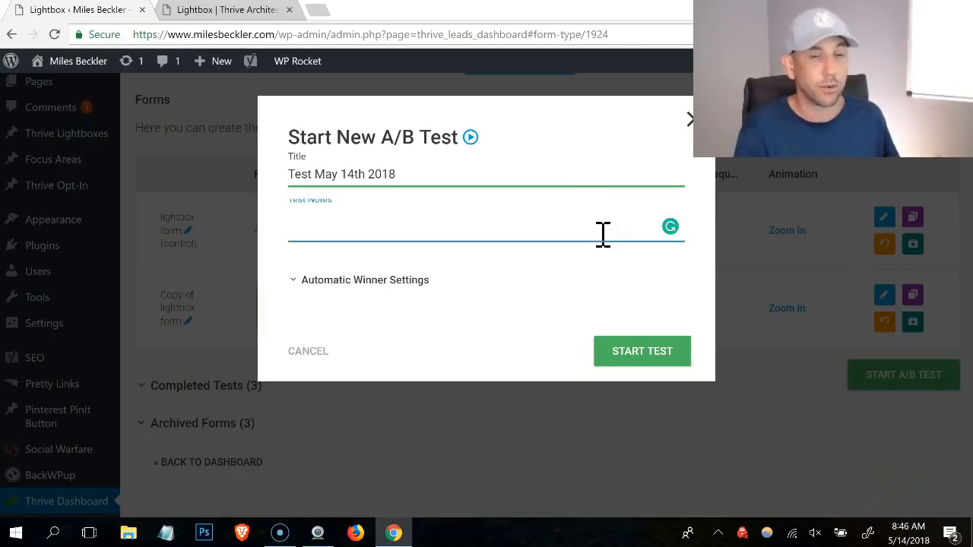
type("Ne")
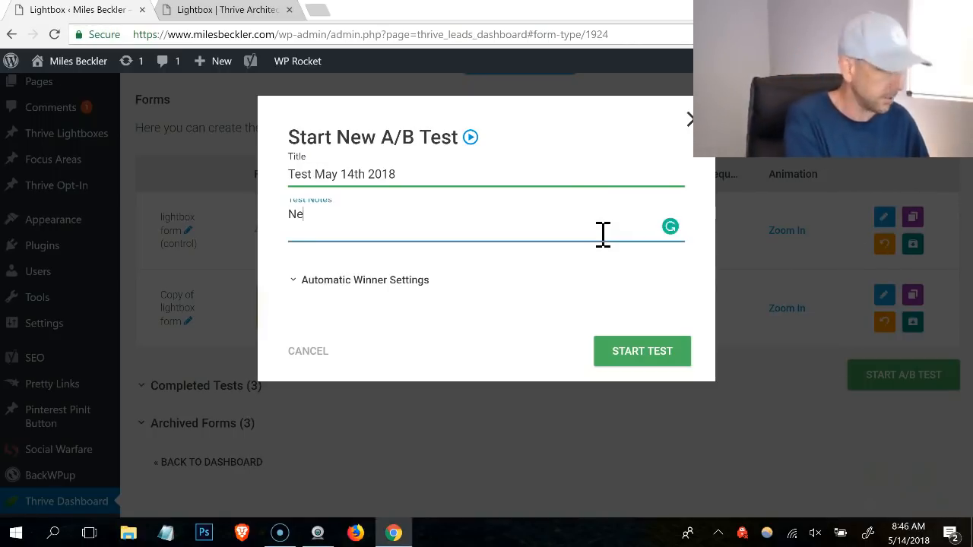
type("w headline test")
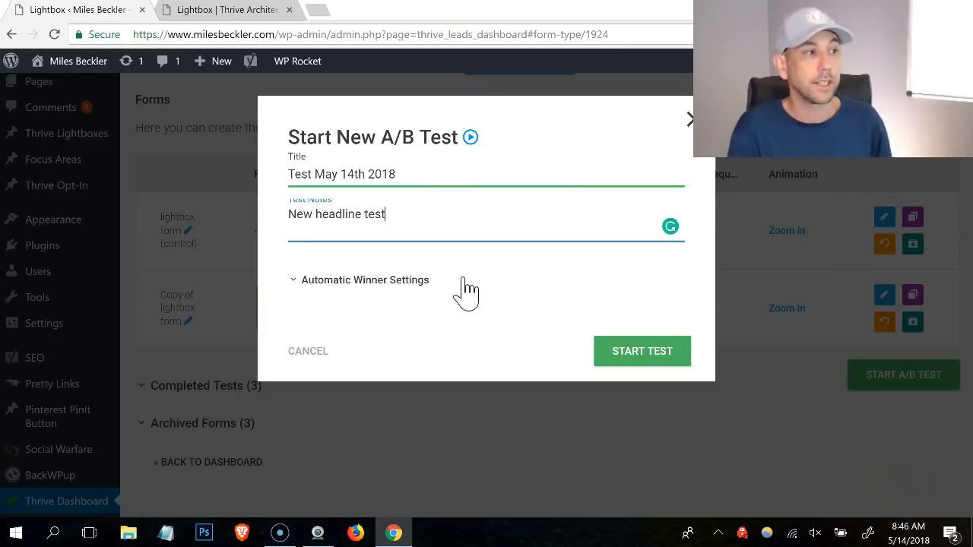
left_click(467, 287)
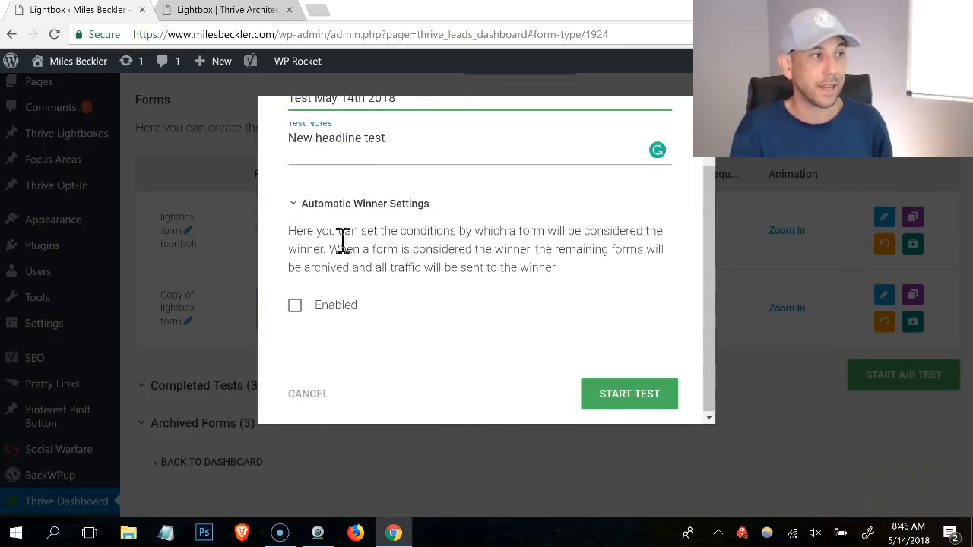
Enable automatic winner with 500 minimum conversions, 14 days and 98% chance to beat original.
left_click(295, 305)
type("1000")
scroll(401, 268, "down", 1)
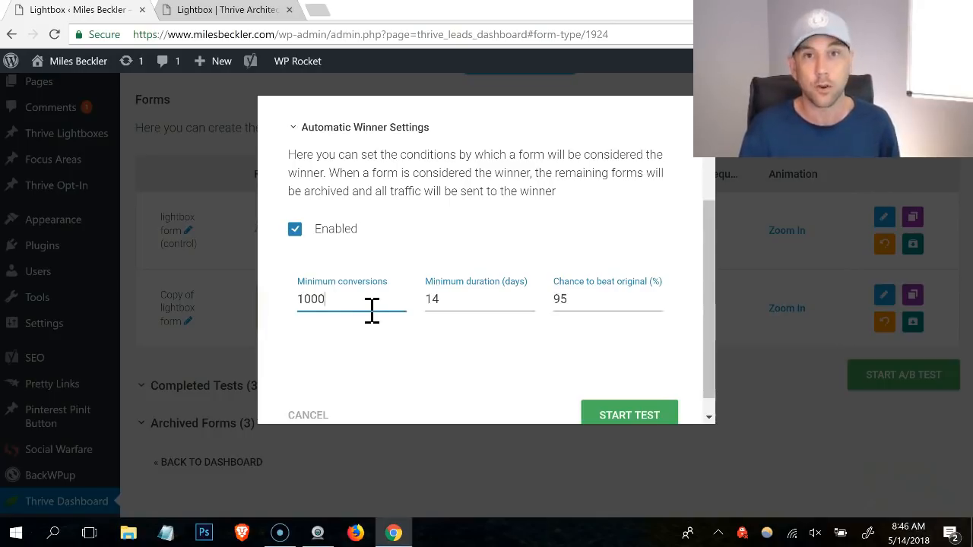
left_click_drag(311, 298, 289, 311)
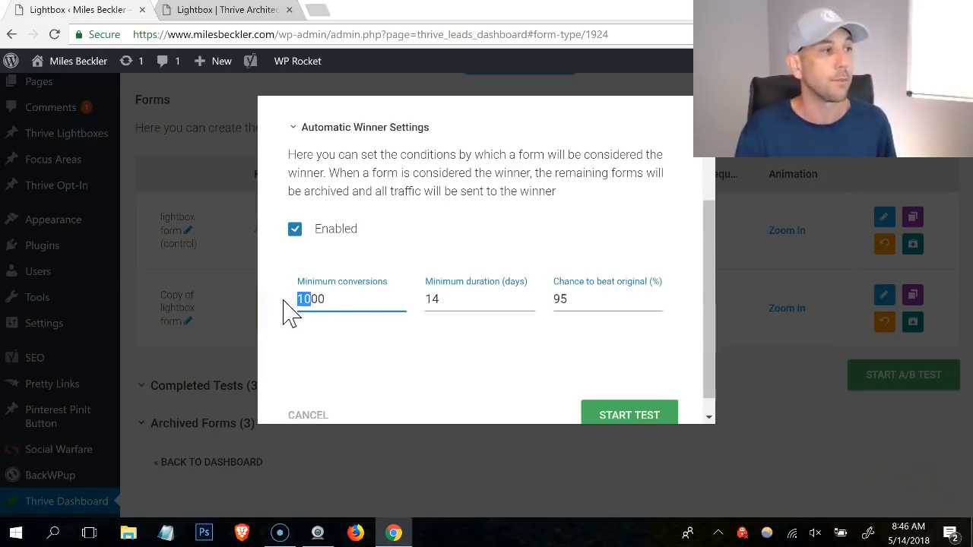
type("5")
left_click(380, 361)
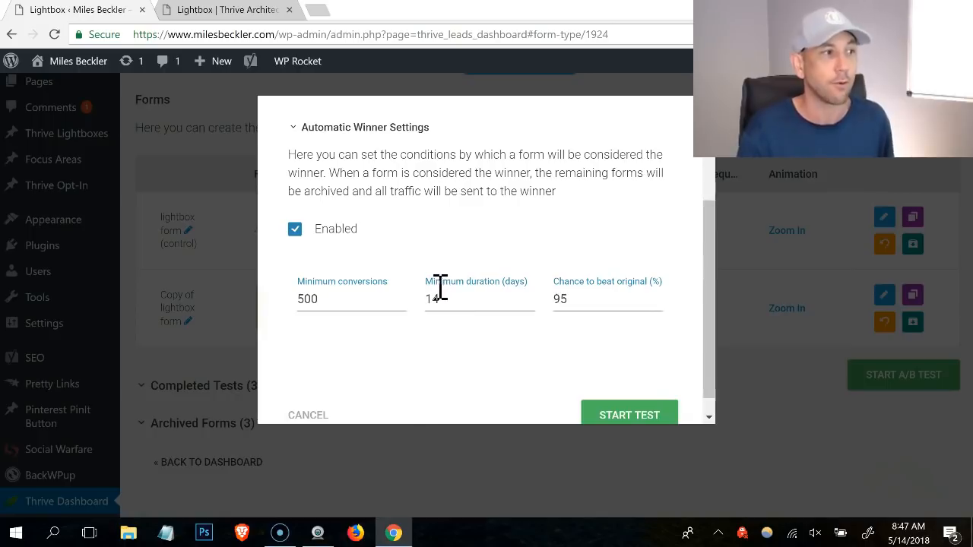
left_click(569, 299)
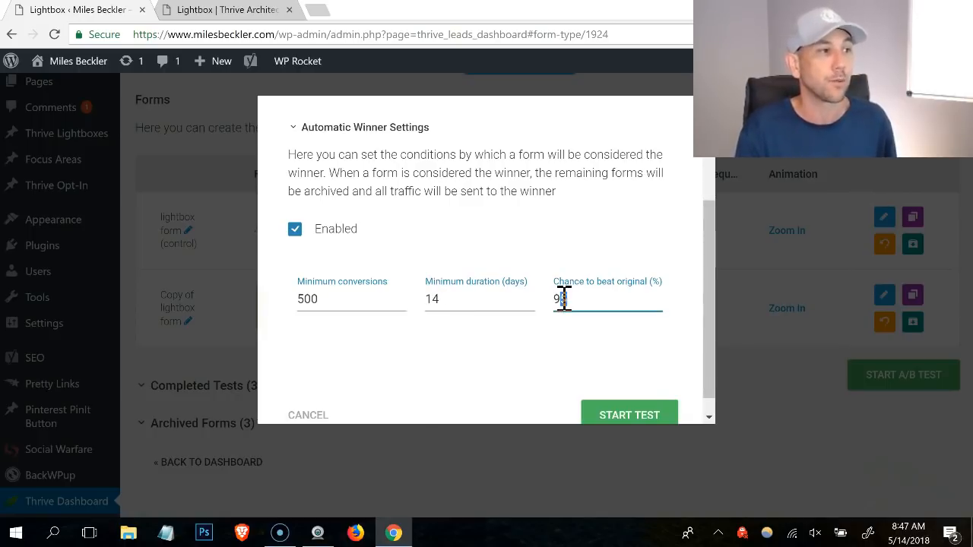
type("8")
left_click(543, 338)
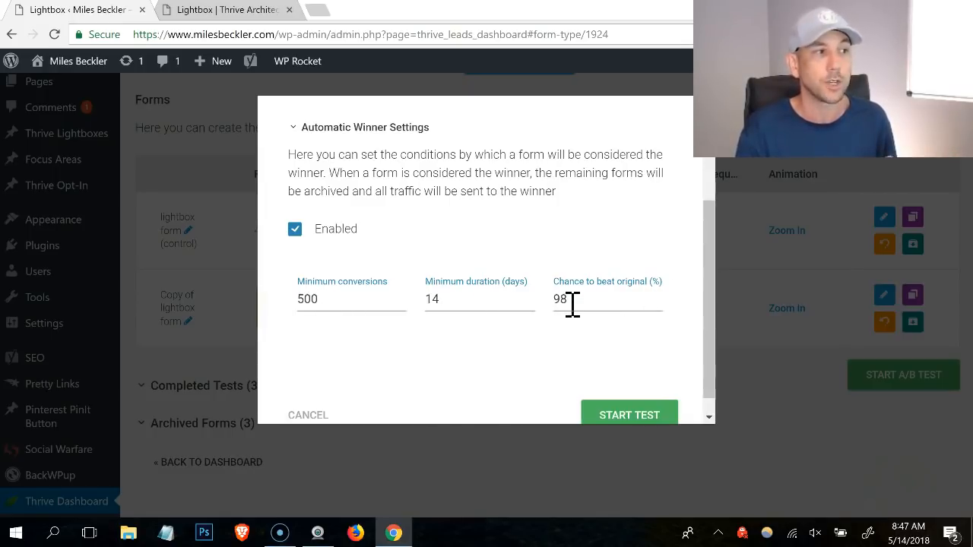
scroll(595, 339, "down", 1)
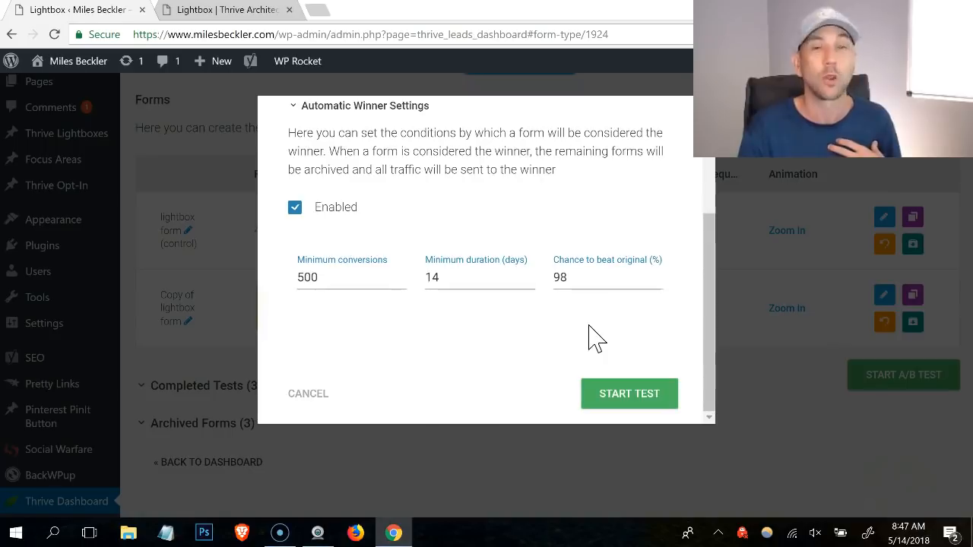
Launch the A/B test between the original and the copy.
left_click(629, 393)
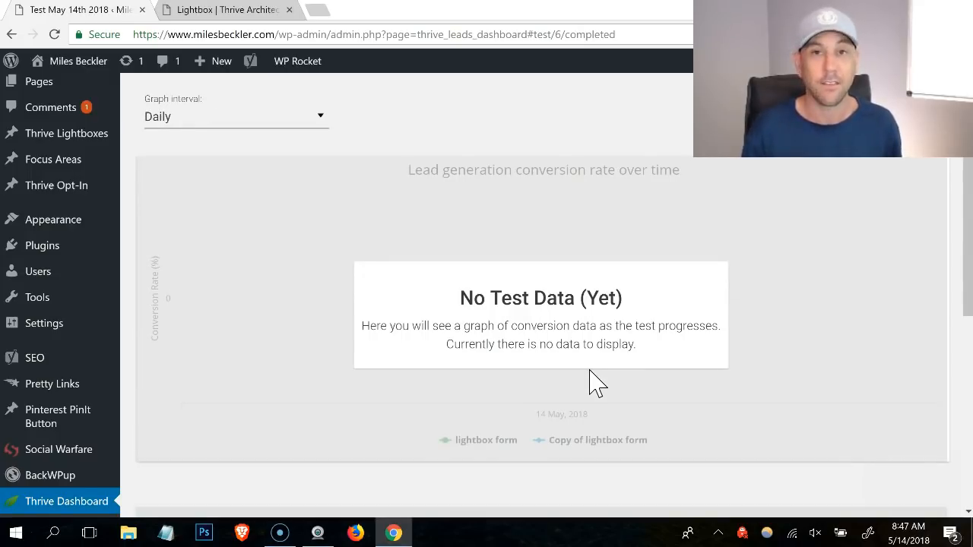
scroll(597, 365, "down", 2)
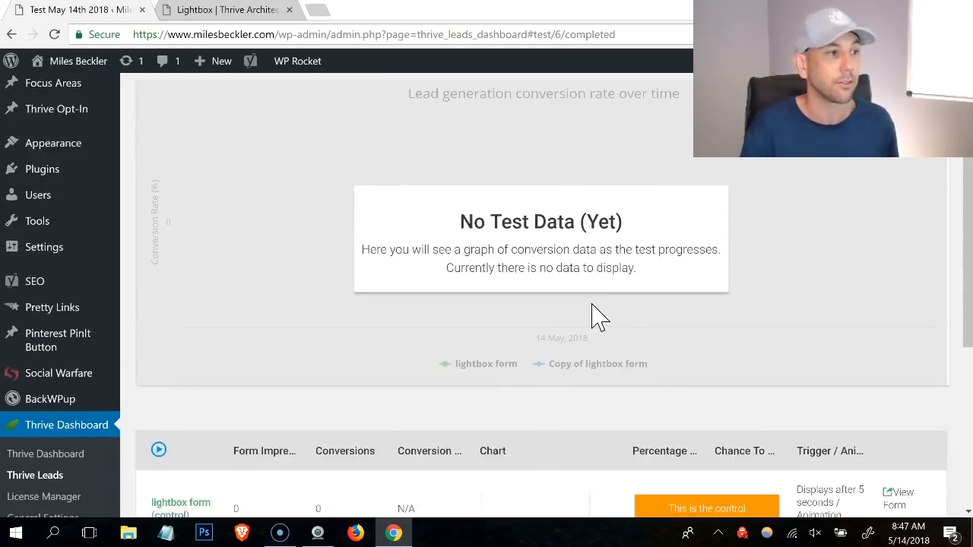
scroll(596, 316, "down", 2)
scroll(517, 327, "down", 1)
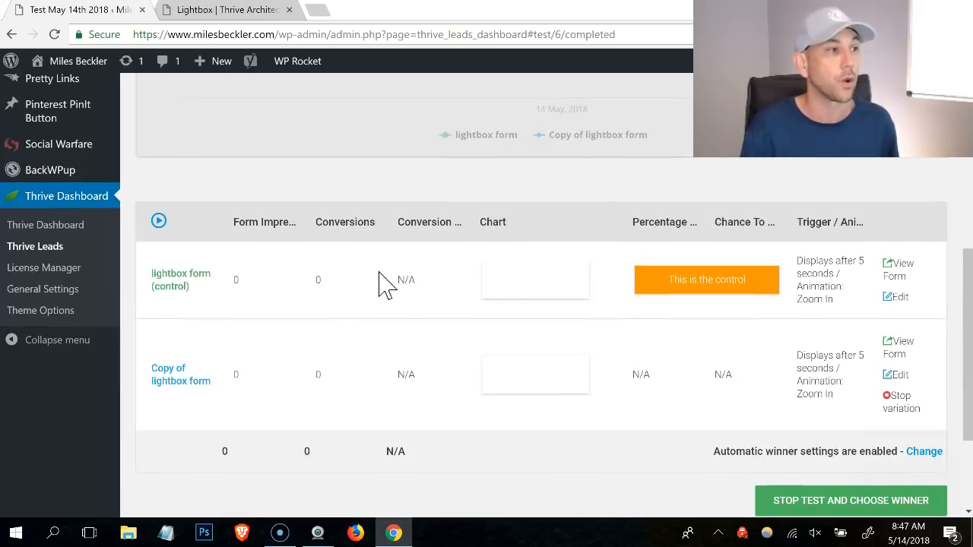
scroll(320, 304, "up", 2)
scroll(372, 312, "up", 2)
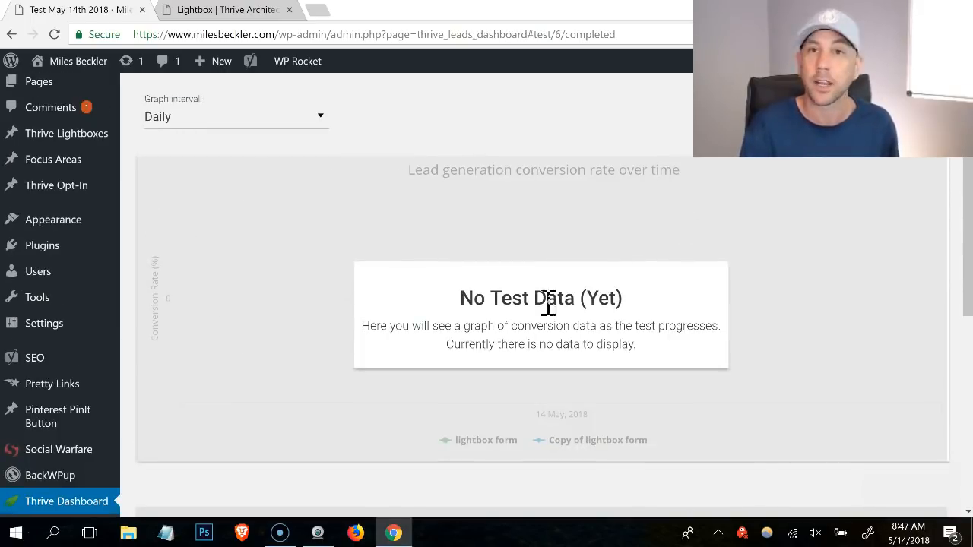
scroll(197, 357, "down", 1)
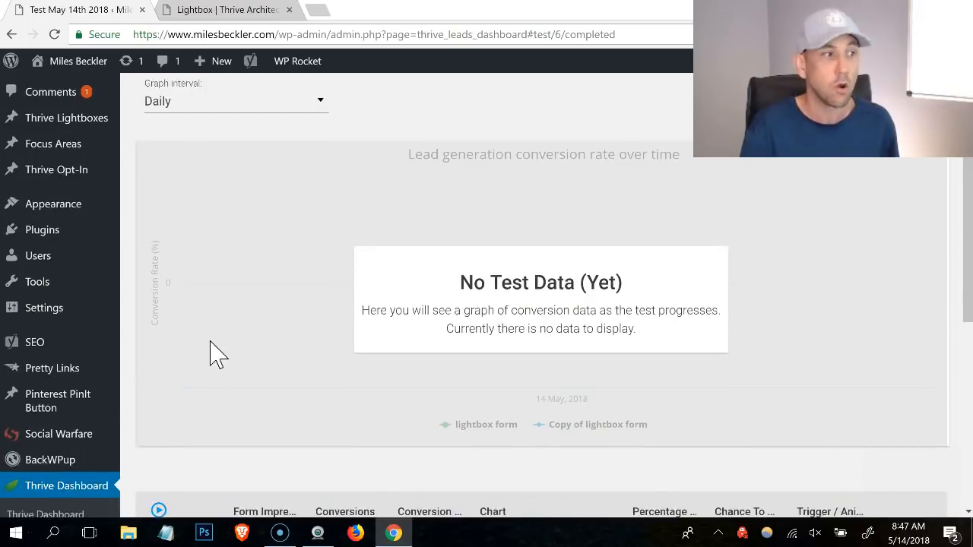
scroll(212, 354, "down", 2)
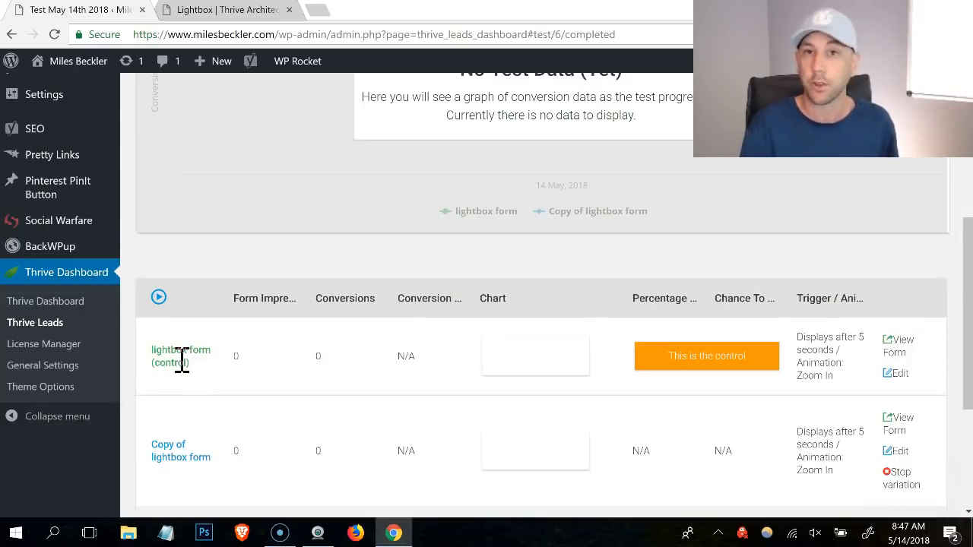
scroll(180, 369, "down", 1)
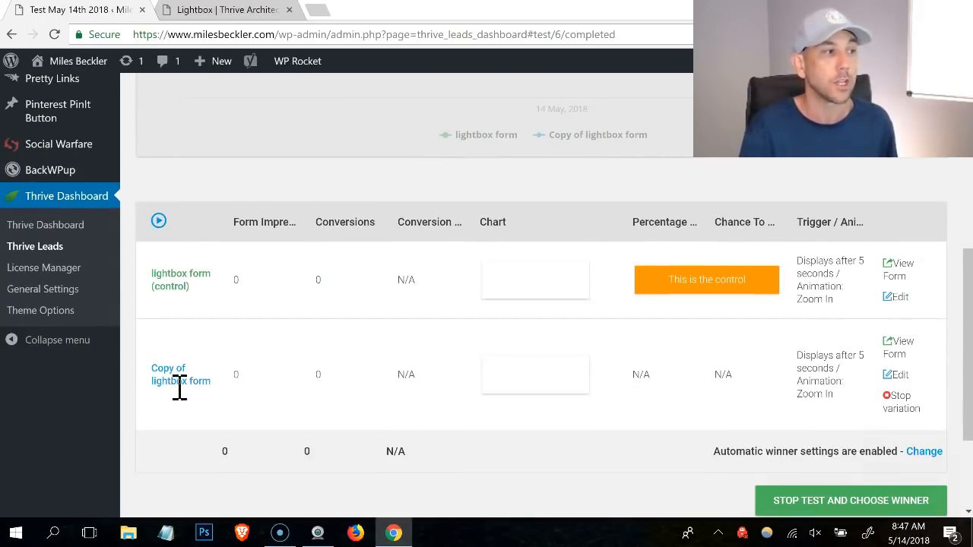
scroll(181, 380, "up", 2)
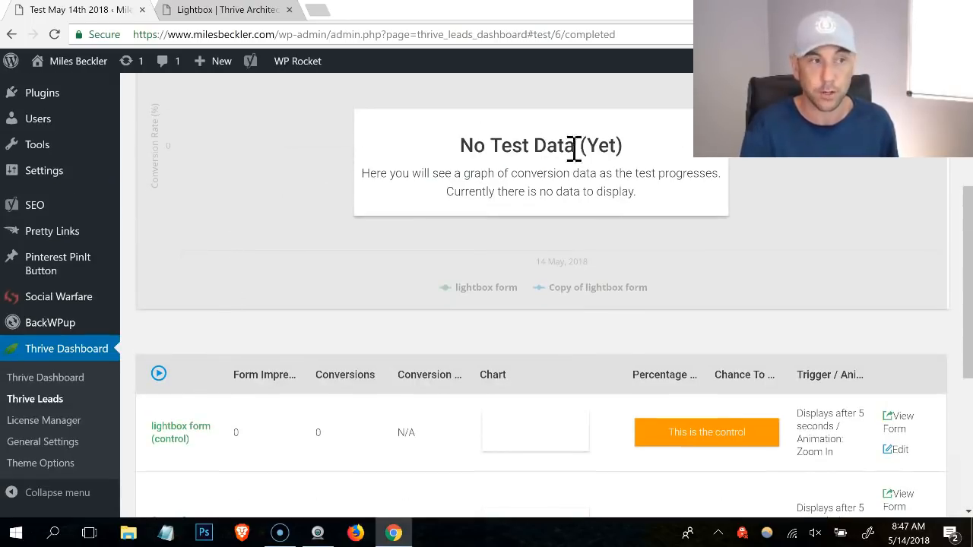
scroll(627, 167, "down", 1)
scroll(628, 167, "down", 3)
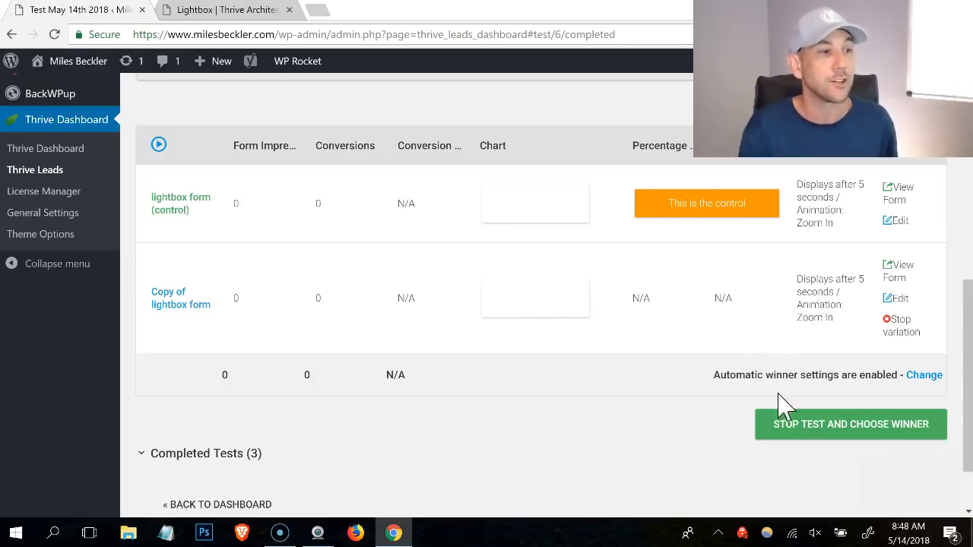
Preview the Stop Test and Choose Winner dialog, then dismiss it without picking.
left_click(845, 430)
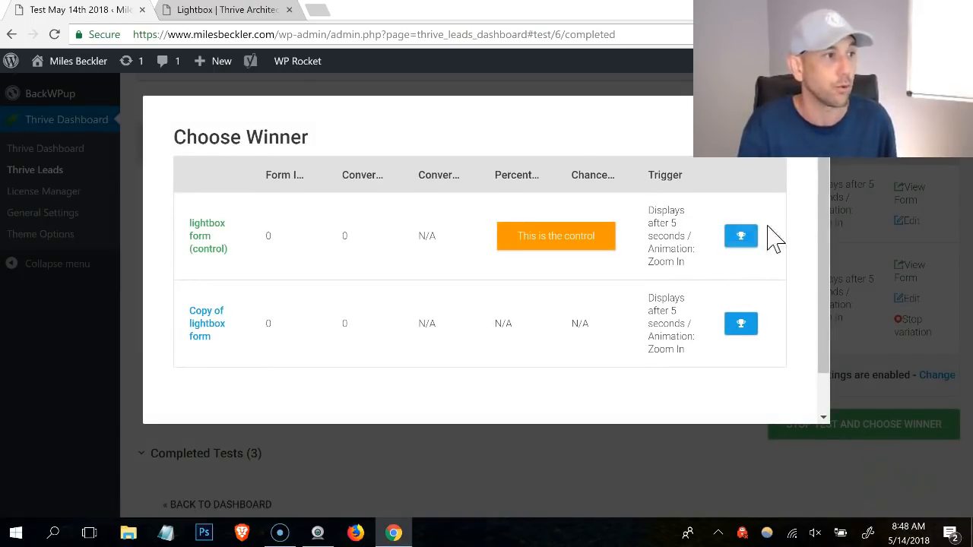
left_click(858, 145)
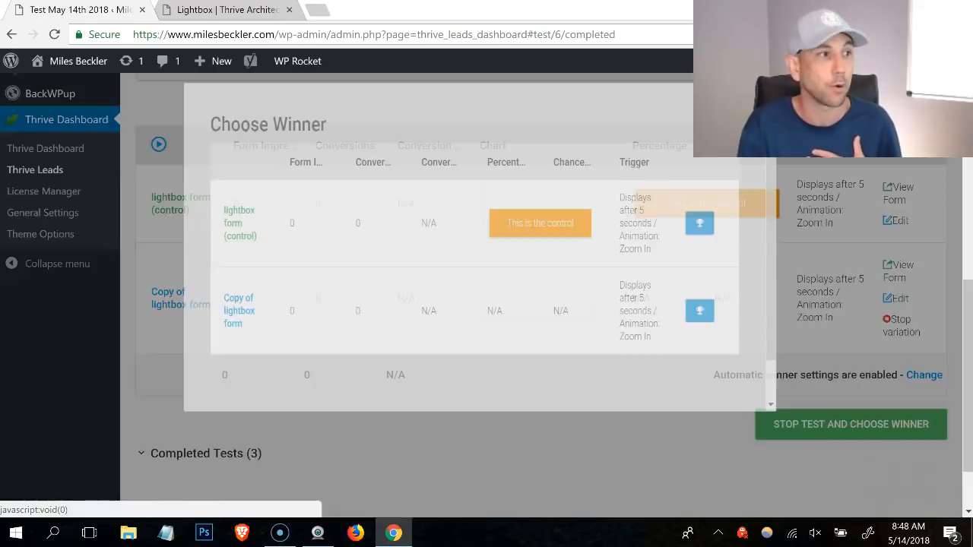
scroll(644, 304, "up", 3)
scroll(645, 304, "up", 3)
scroll(645, 304, "up", 2)
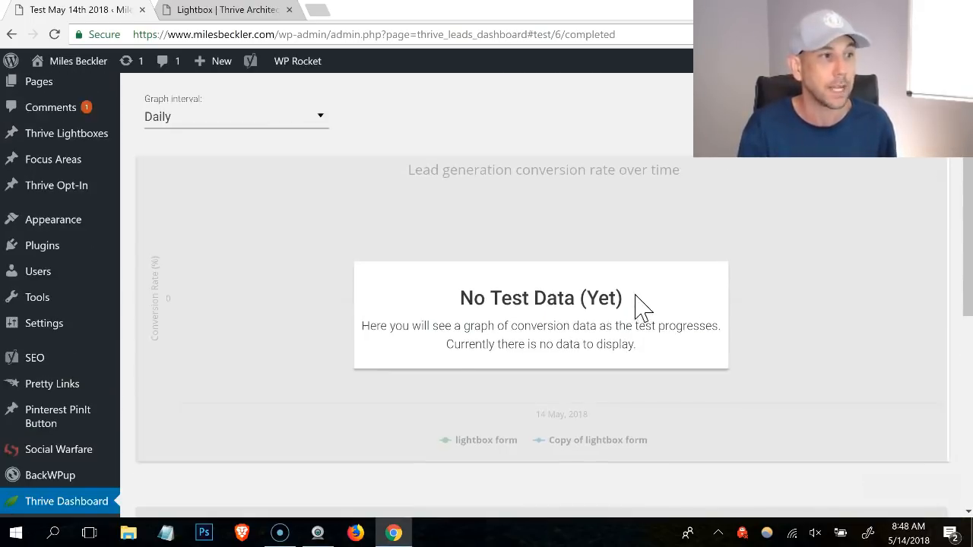
scroll(644, 304, "up", 2)
scroll(644, 308, "up", 2)
scroll(654, 307, "down", 1)
scroll(654, 307, "down", 2)
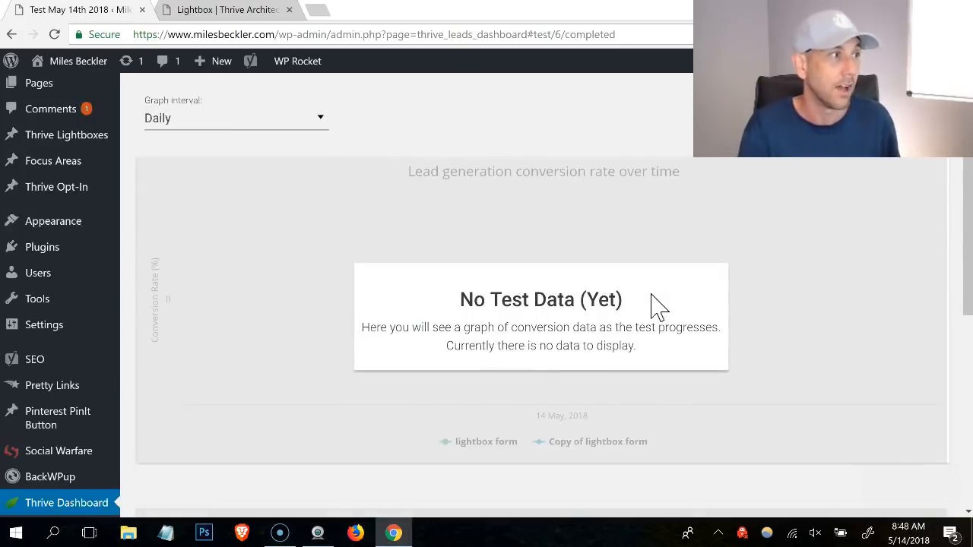
scroll(658, 307, "up", 1)
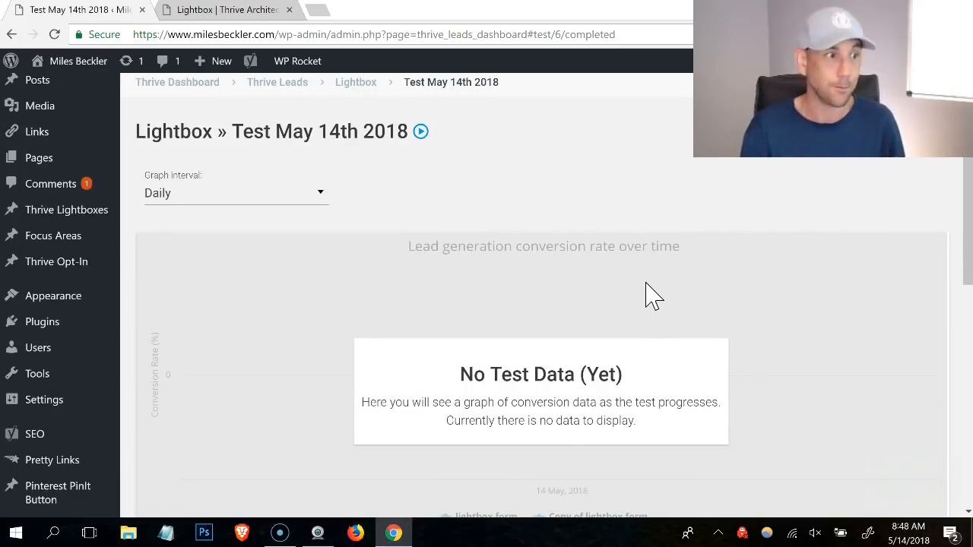
scroll(655, 302, "down", 2)
scroll(655, 302, "down", 2)
scroll(655, 302, "down", 2)
scroll(655, 303, "down", 2)
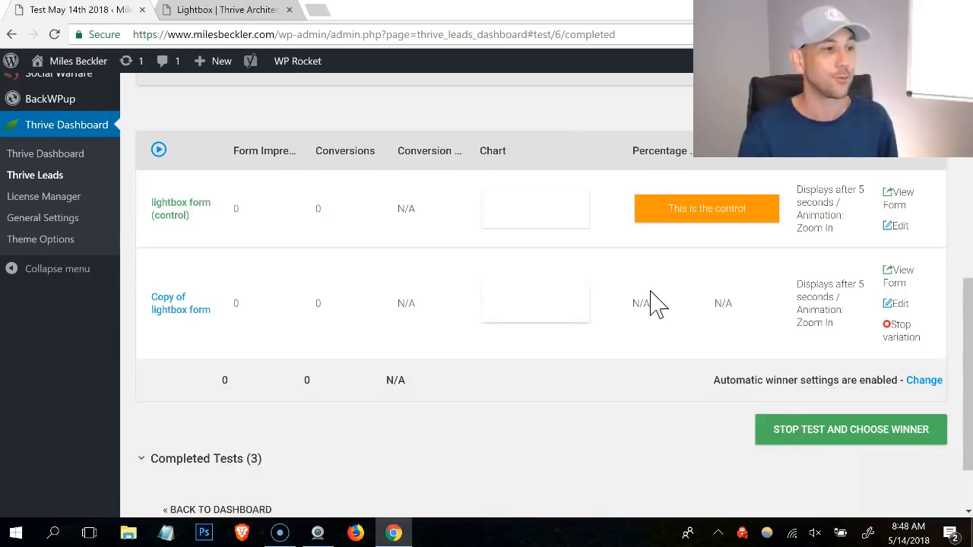